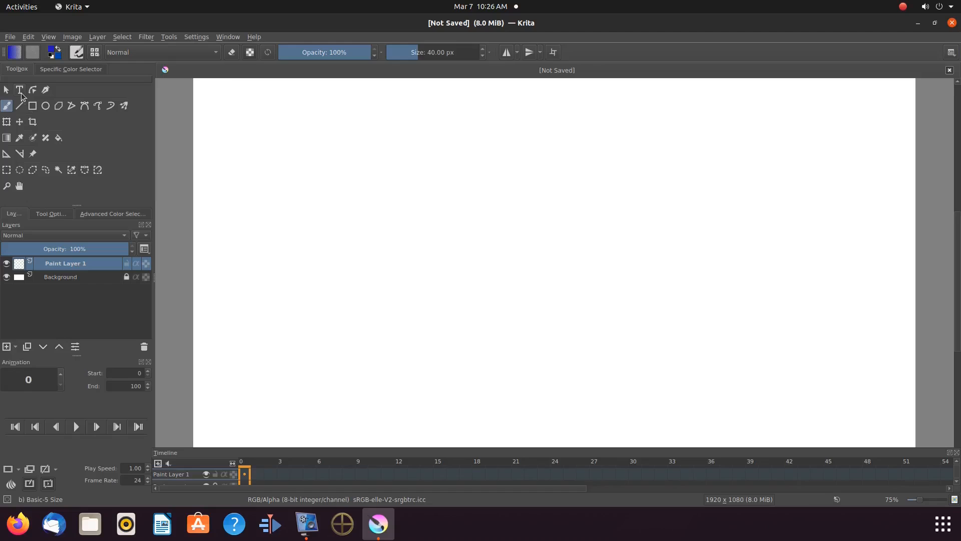
- Create a text box across the upper part of the canvas and replace its placeholder text with "G"
{"action": "left_click", "coordinate": [20, 92]}
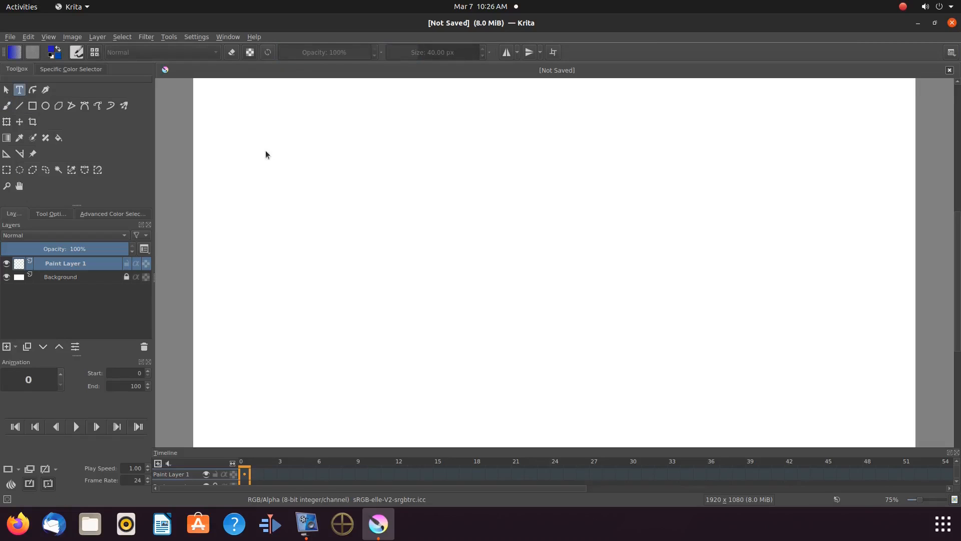
{"action": "left_click_drag", "start_coordinate": [266, 149], "coordinate": [686, 265]}
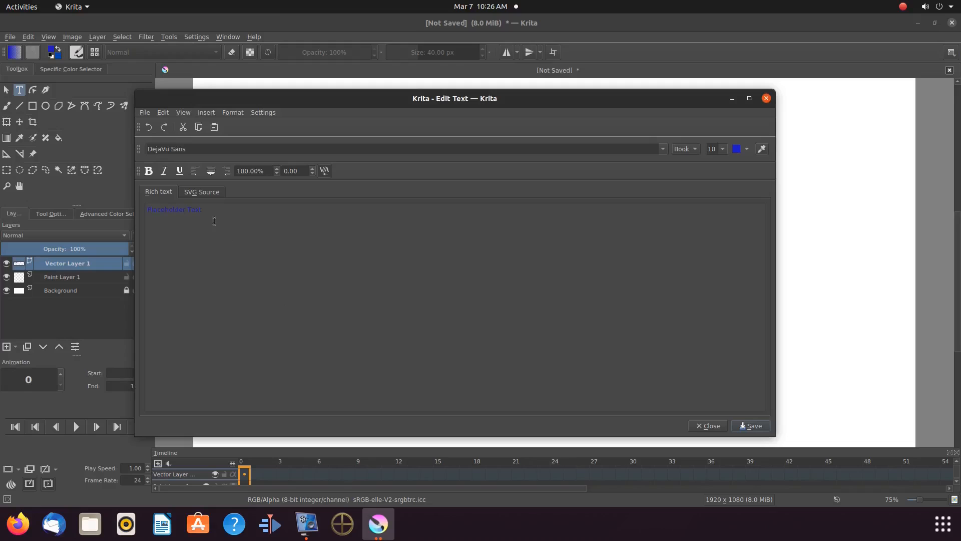
{"action": "left_click_drag", "start_coordinate": [207, 210], "coordinate": [147, 209]}
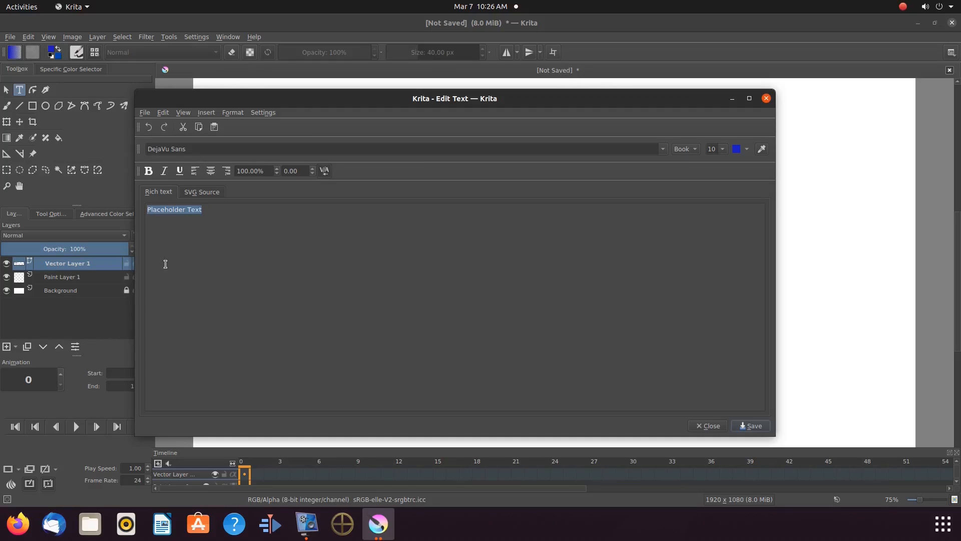
{"action": "type", "text": "G"}
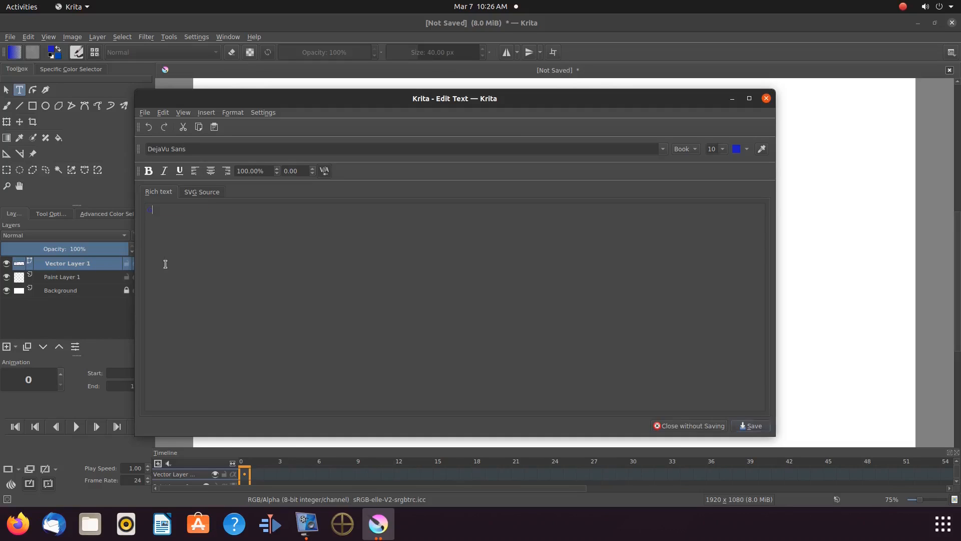
- Set the letter G to size 72 and black, then save the text and close the text editor
{"action": "left_click", "coordinate": [724, 153]}
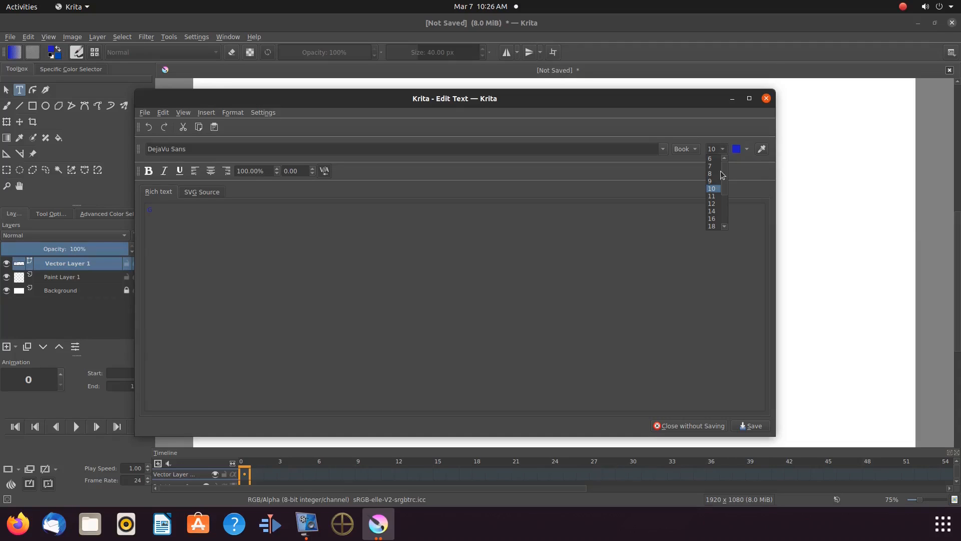
{"action": "scroll", "coordinate": [726, 191], "scroll_direction": "down", "scroll_amount": 3}
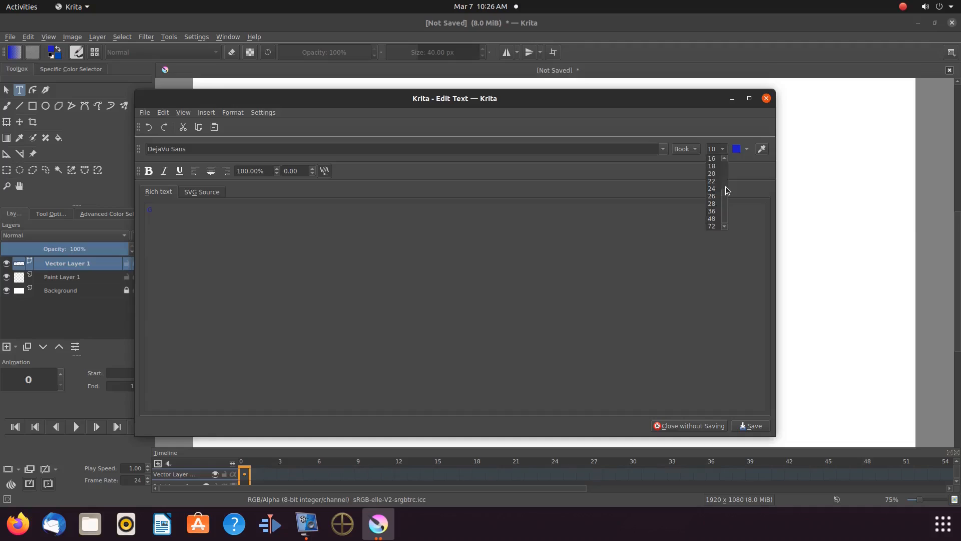
{"action": "left_click", "coordinate": [717, 227]}
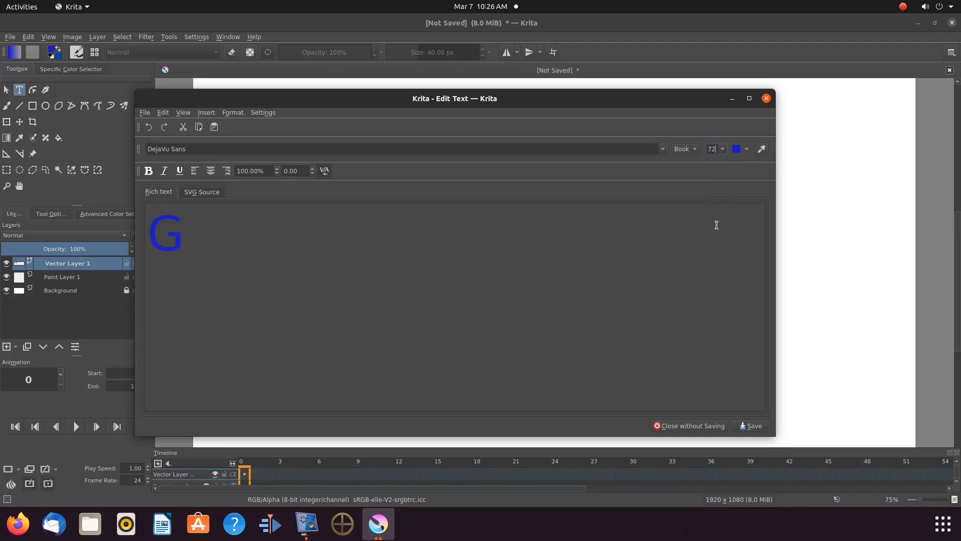
{"action": "left_click", "coordinate": [747, 148]}
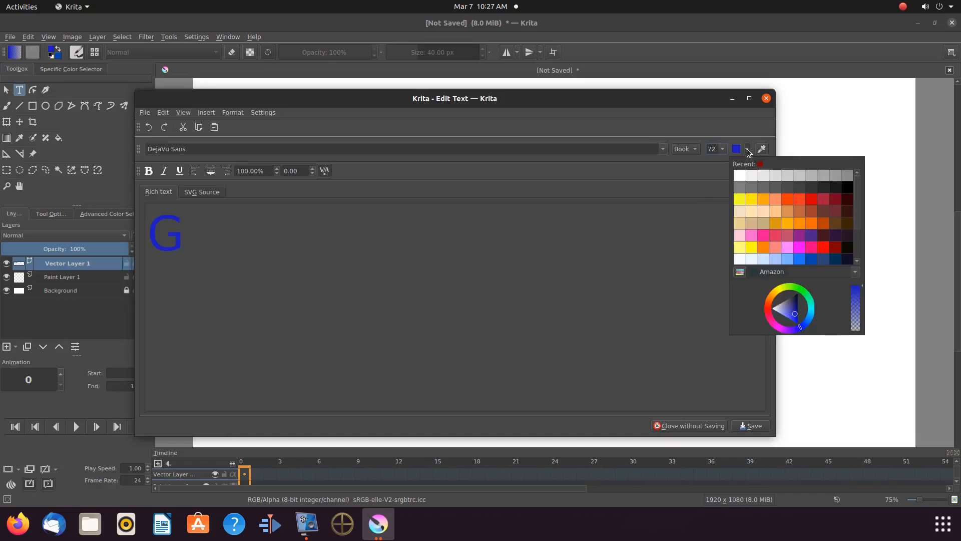
{"action": "left_click", "coordinate": [847, 187]}
{"action": "left_click", "coordinate": [751, 427]}
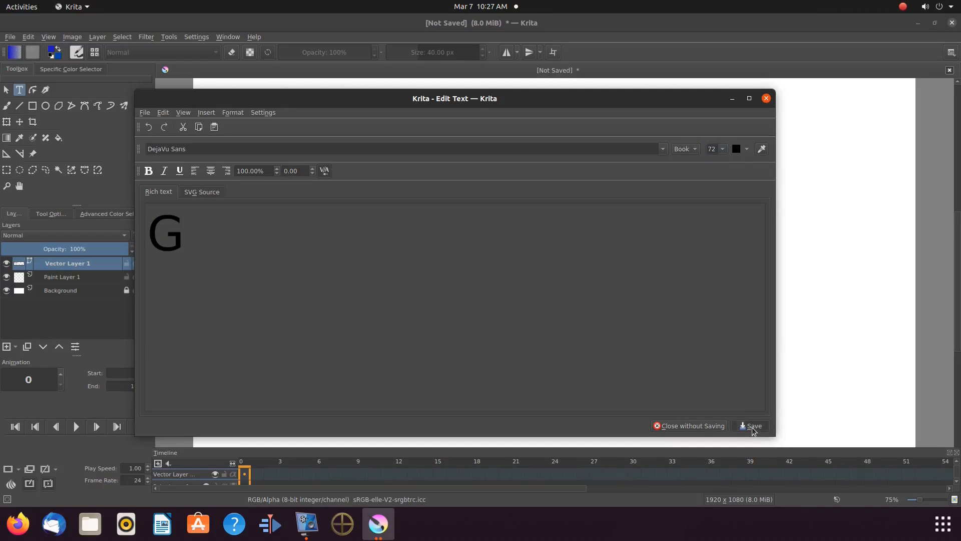
{"action": "left_click", "coordinate": [708, 425]}
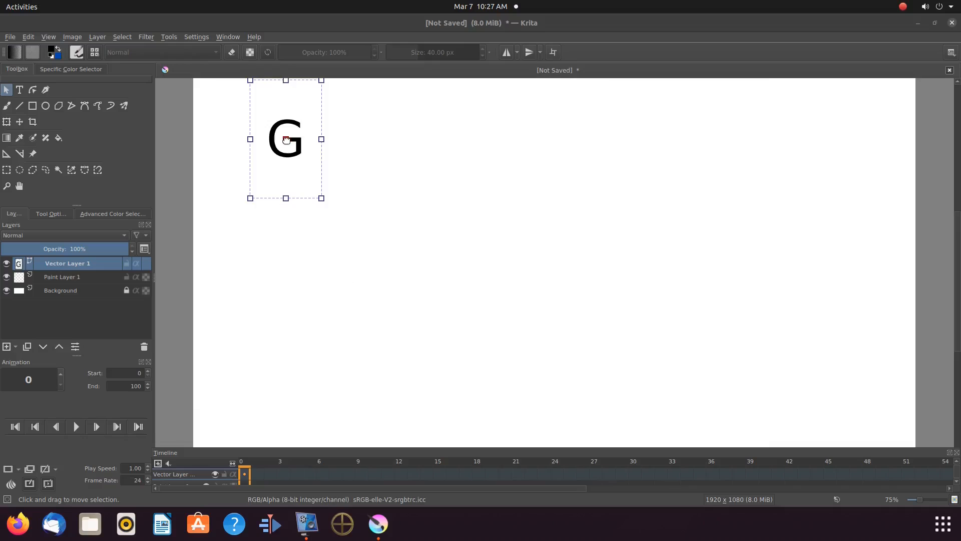
- Move the G to the canvas centre and stretch it with the Transform tool until it nearly fills the canvas
{"action": "left_click_drag", "start_coordinate": [283, 139], "coordinate": [533, 265]}
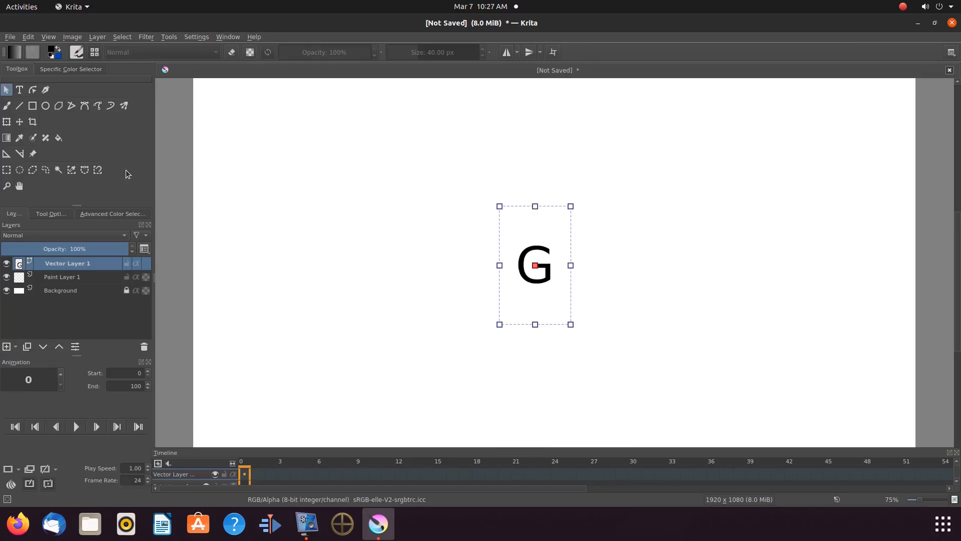
{"action": "left_click", "coordinate": [7, 123]}
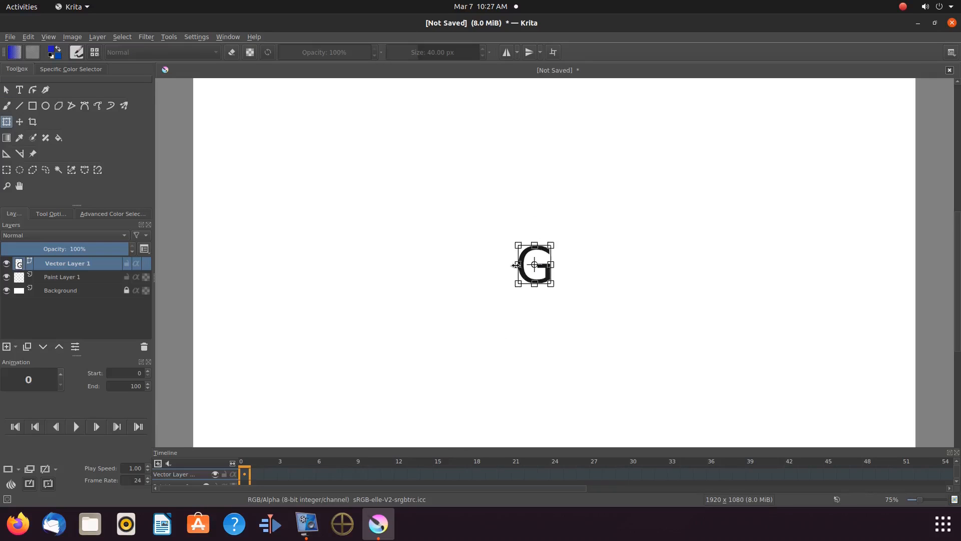
{"action": "left_click_drag", "start_coordinate": [516, 264], "coordinate": [221, 265]}
{"action": "left_click_drag", "start_coordinate": [551, 264], "coordinate": [880, 277]}
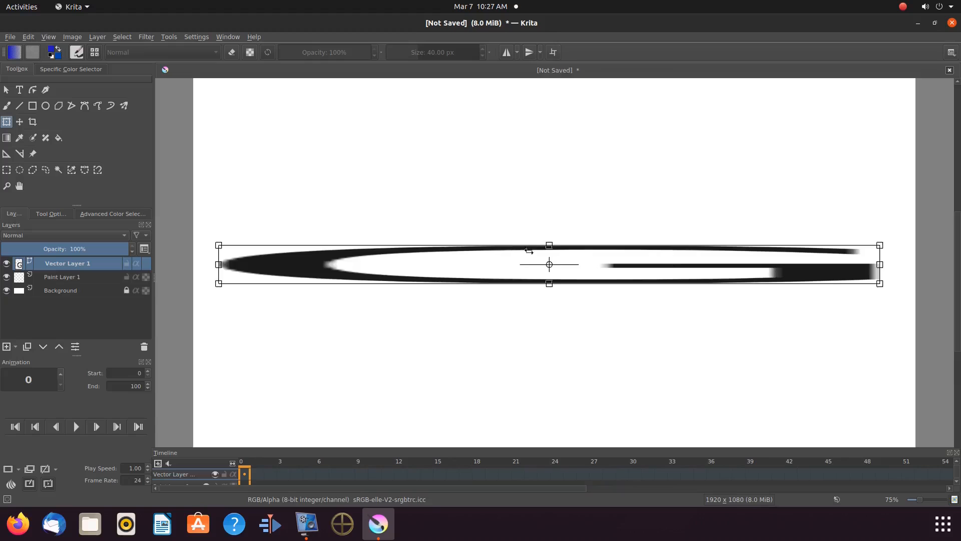
{"action": "left_click_drag", "start_coordinate": [549, 246], "coordinate": [539, 96]}
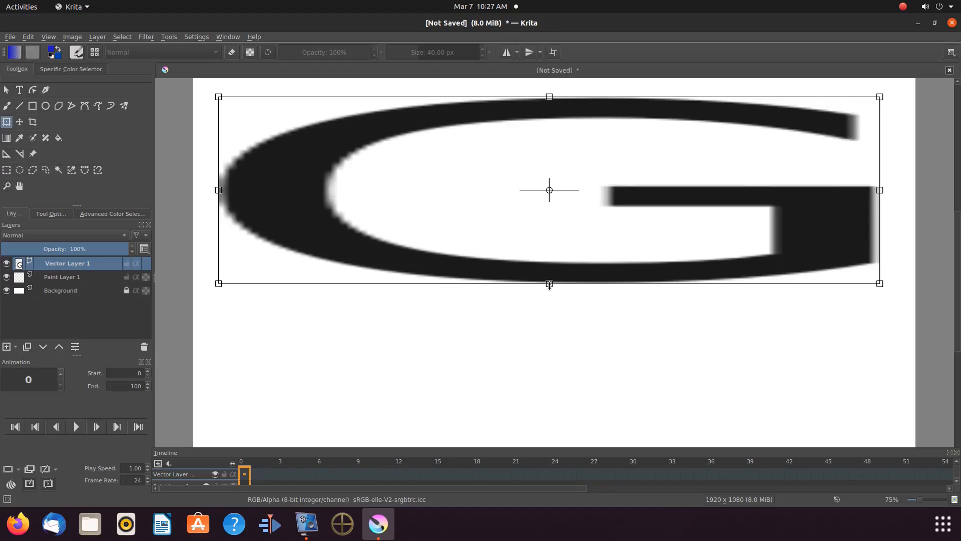
{"action": "left_click_drag", "start_coordinate": [550, 284], "coordinate": [545, 435]}
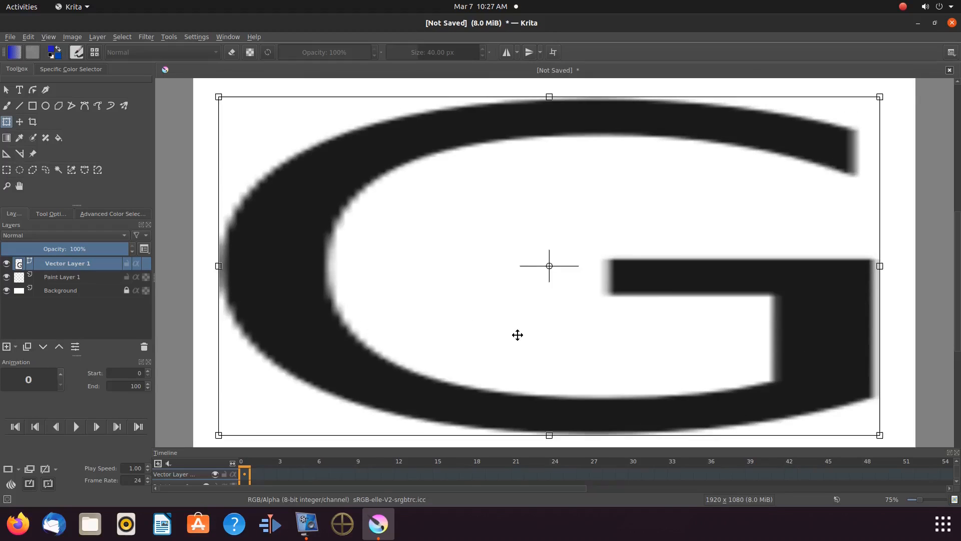
{"action": "key", "text": "Return"}
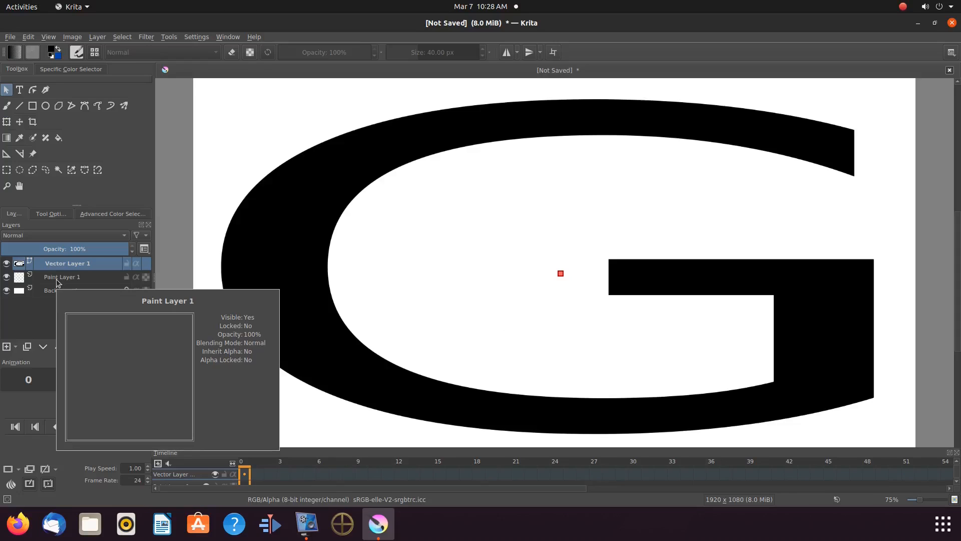
- Fill Paint Layer 1 with the current blue foreground colour as a backdrop behind the G
{"action": "left_click", "coordinate": [56, 280]}
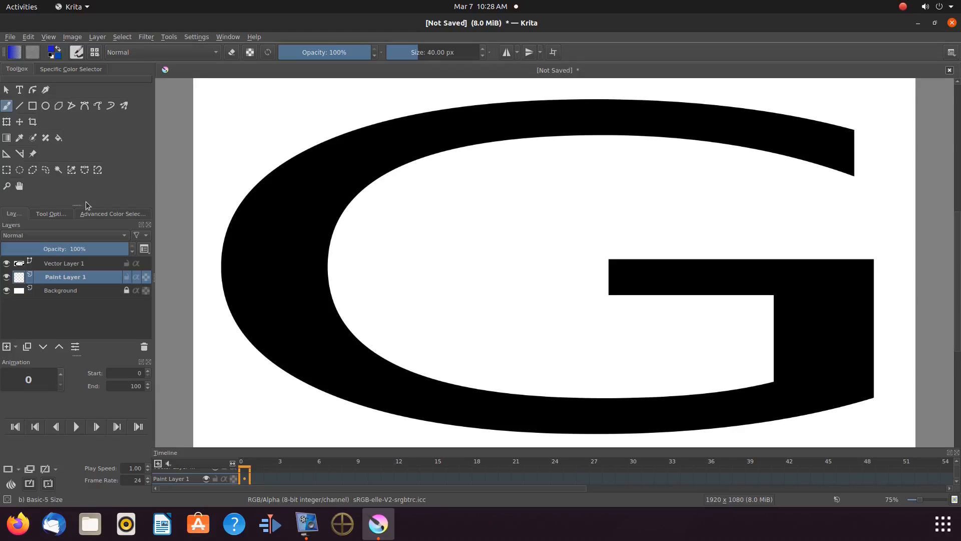
{"action": "left_click", "coordinate": [104, 213]}
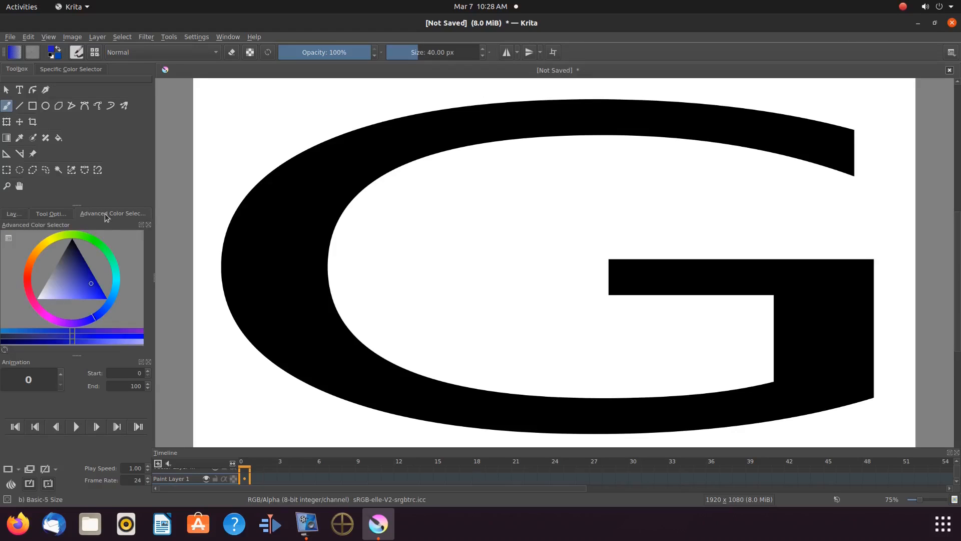
{"action": "left_click", "coordinate": [58, 138]}
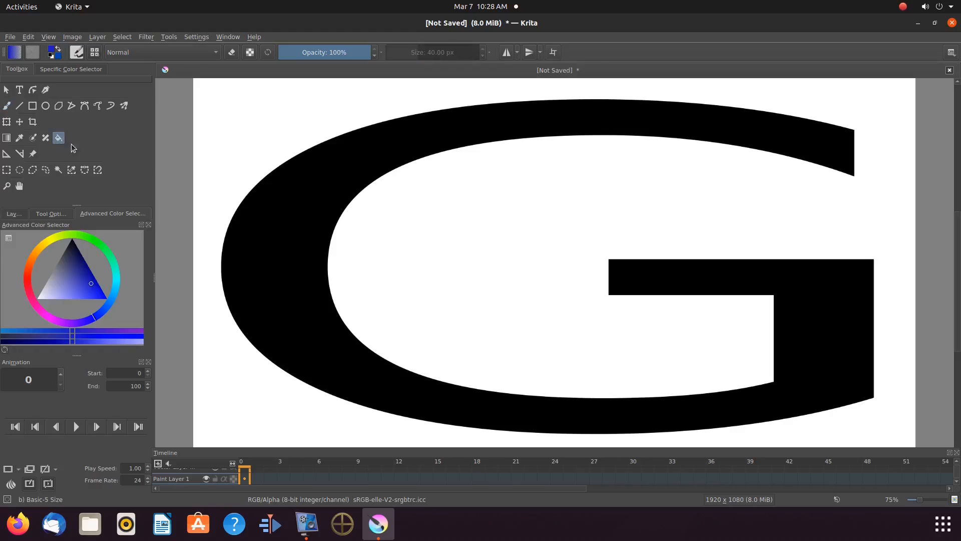
{"action": "left_click", "coordinate": [223, 157]}
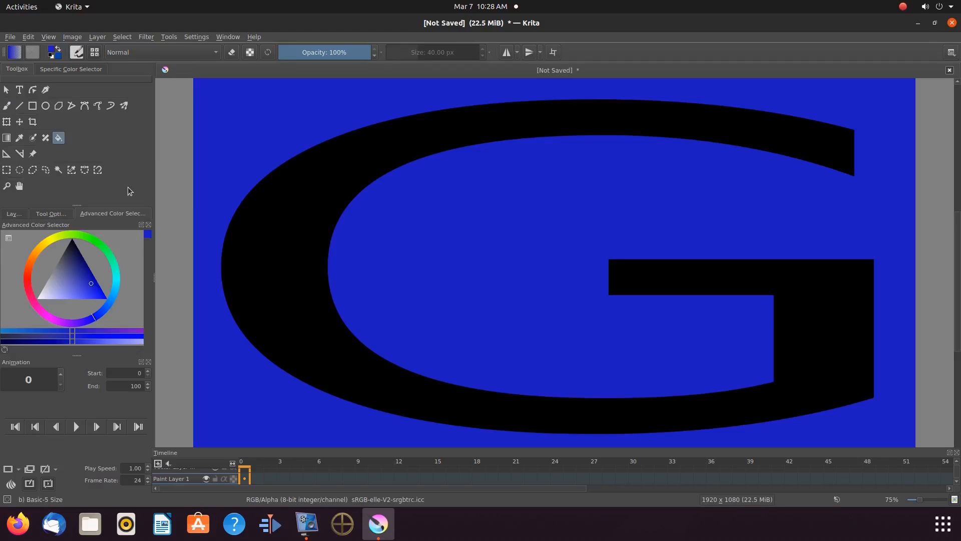
- Merge Vector Layer 1 with the blue paint layer below it
{"action": "left_click", "coordinate": [19, 214]}
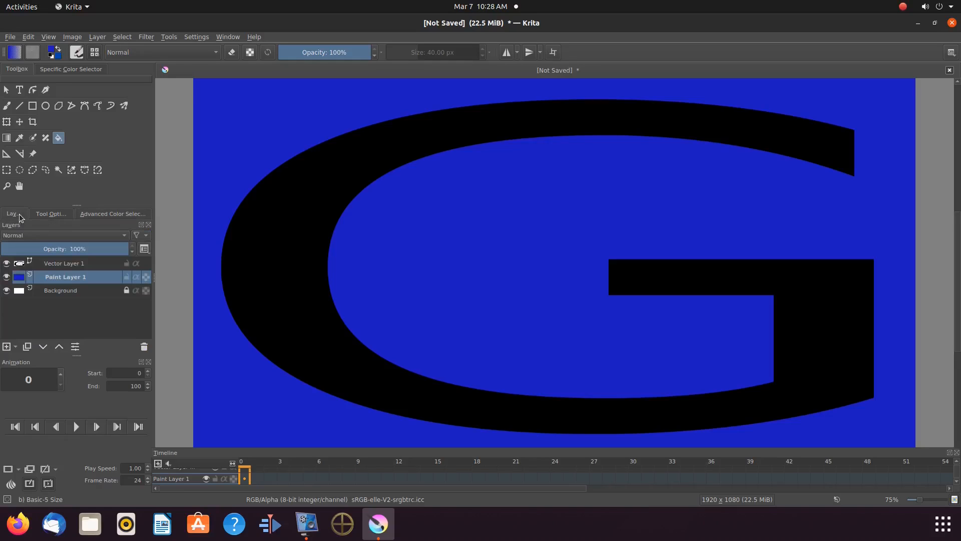
{"action": "left_click", "coordinate": [66, 264]}
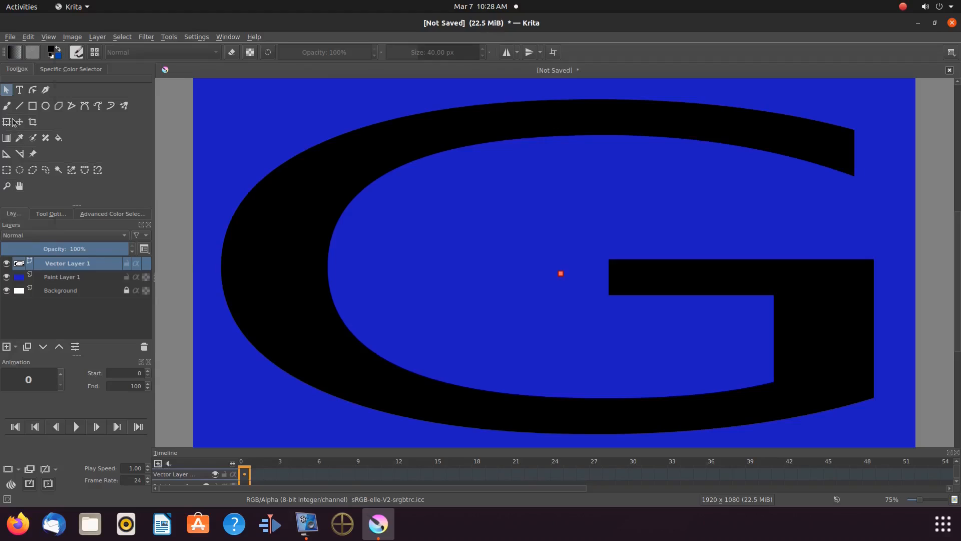
{"action": "right_click", "coordinate": [54, 270]}
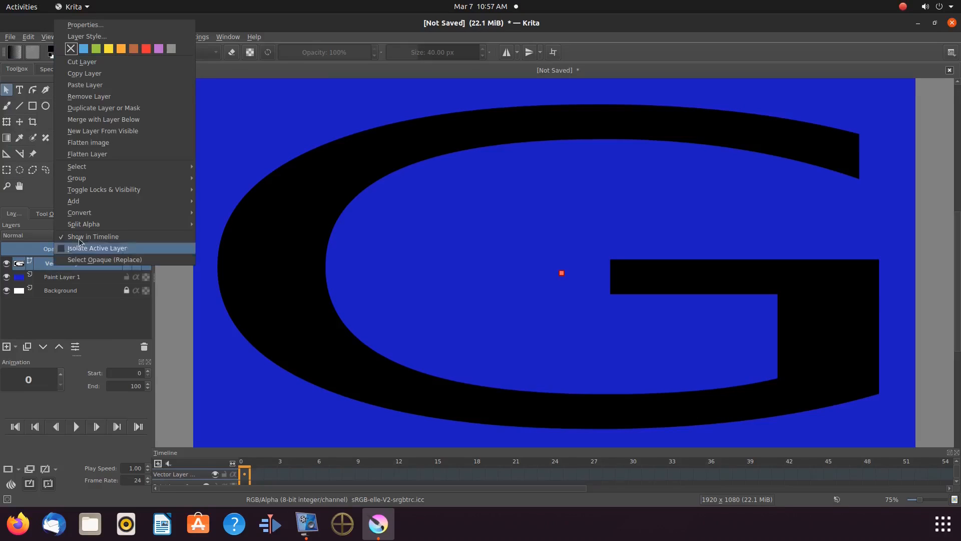
{"action": "left_click", "coordinate": [99, 120]}
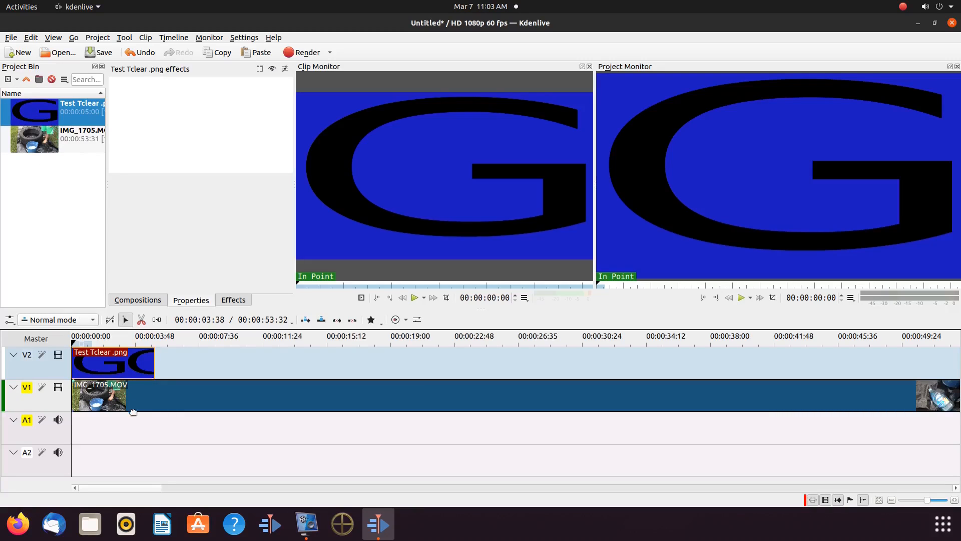
- Preview the IMG_1705.MOV footage around the 30-second mark to examine where the G image can overlay the video
{"action": "left_click", "coordinate": [169, 419]}
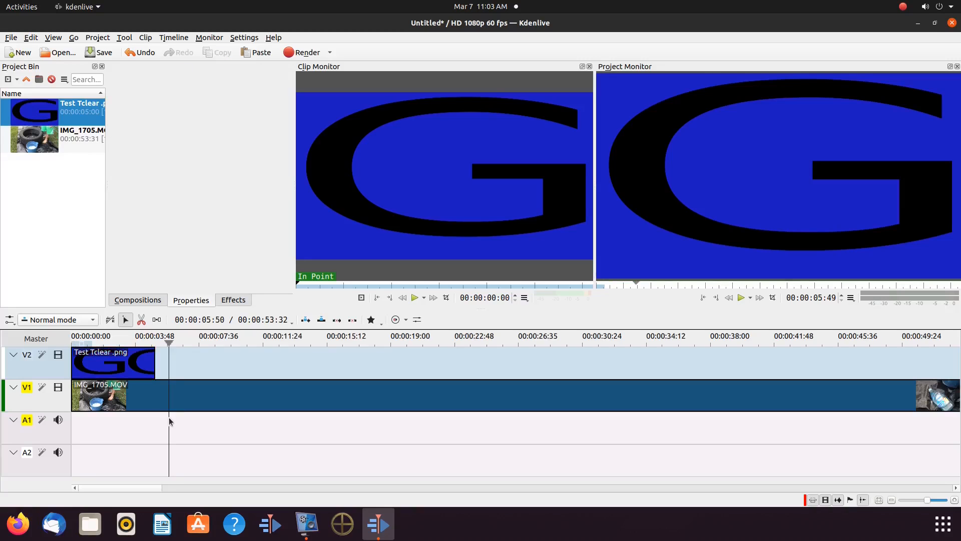
{"action": "left_click", "coordinate": [570, 431]}
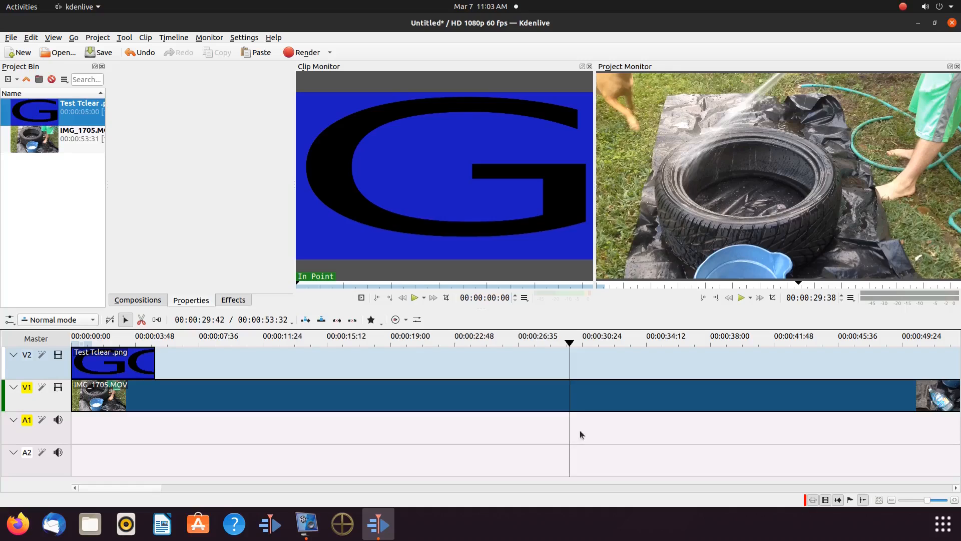
{"action": "left_click", "coordinate": [742, 297]}
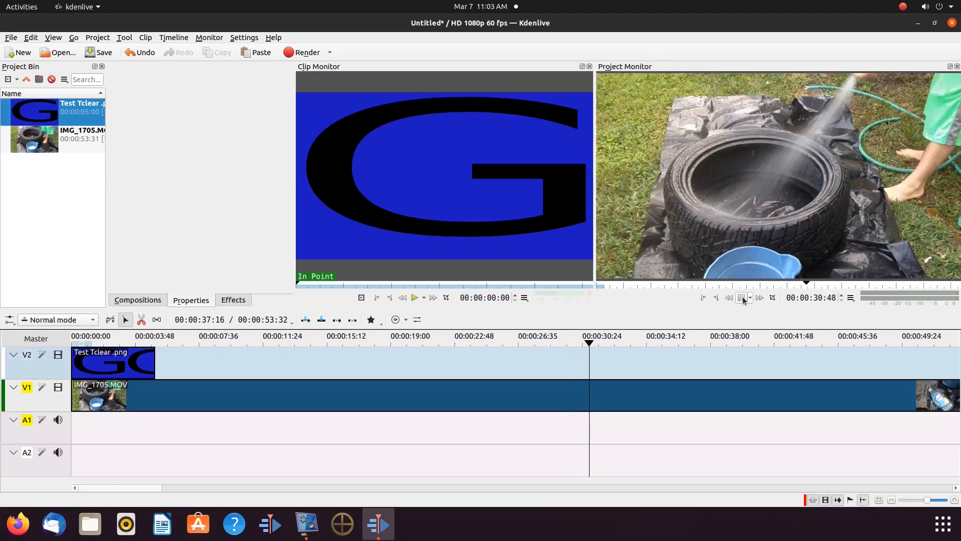
{"action": "left_click", "coordinate": [743, 297]}
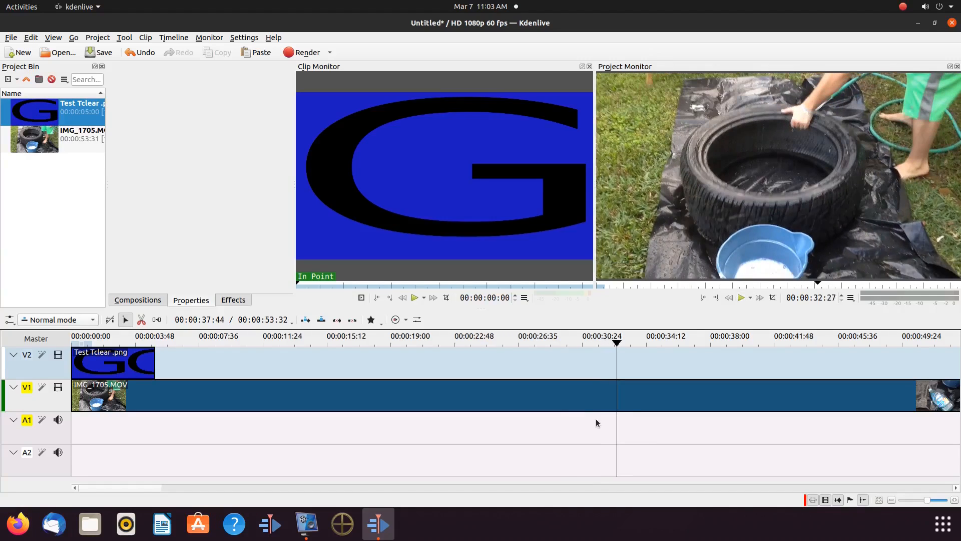
{"action": "left_click", "coordinate": [581, 418]}
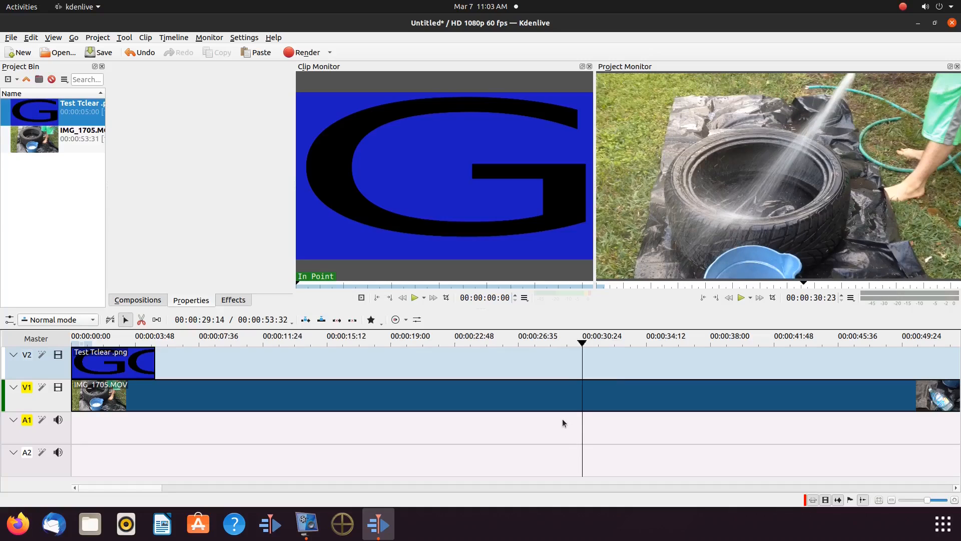
{"action": "left_click", "coordinate": [577, 424]}
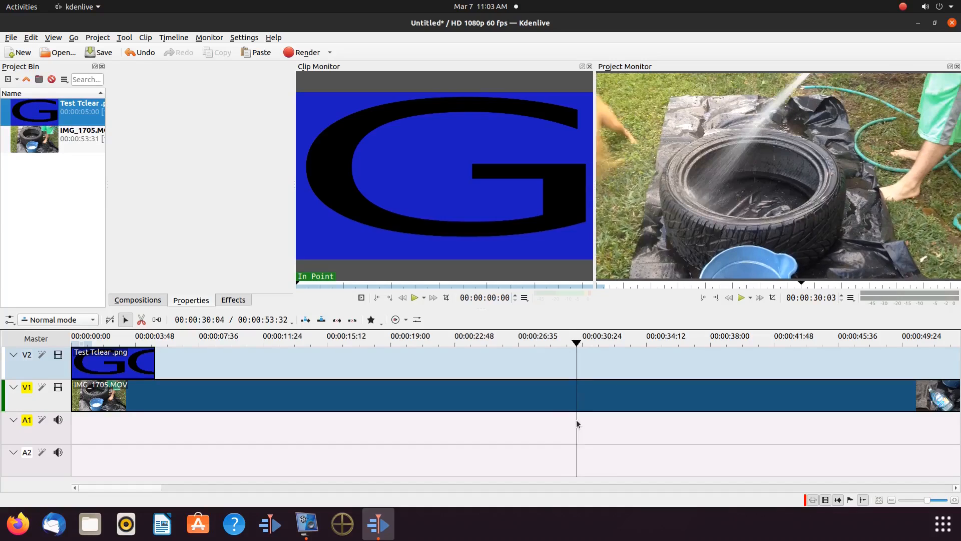
{"action": "left_click", "coordinate": [564, 422]}
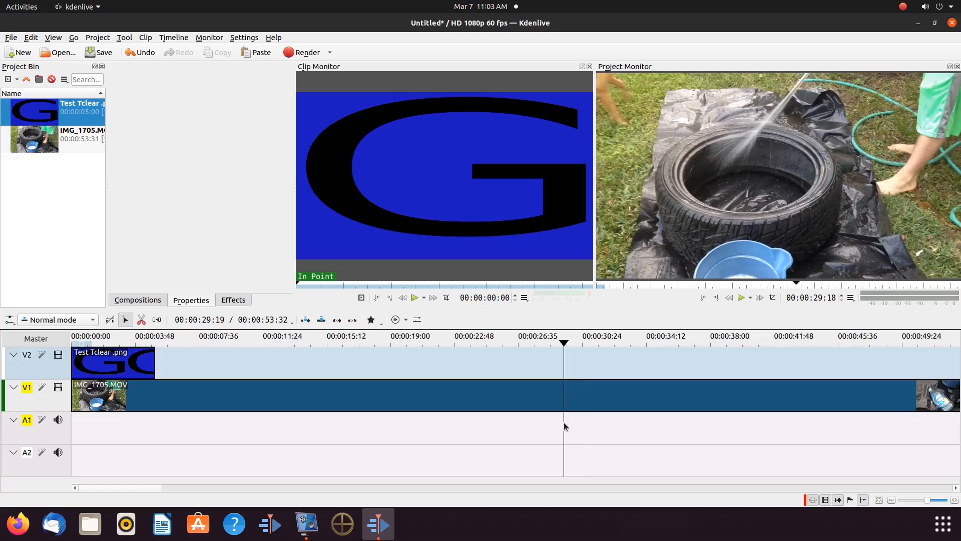
{"action": "left_click", "coordinate": [549, 422]}
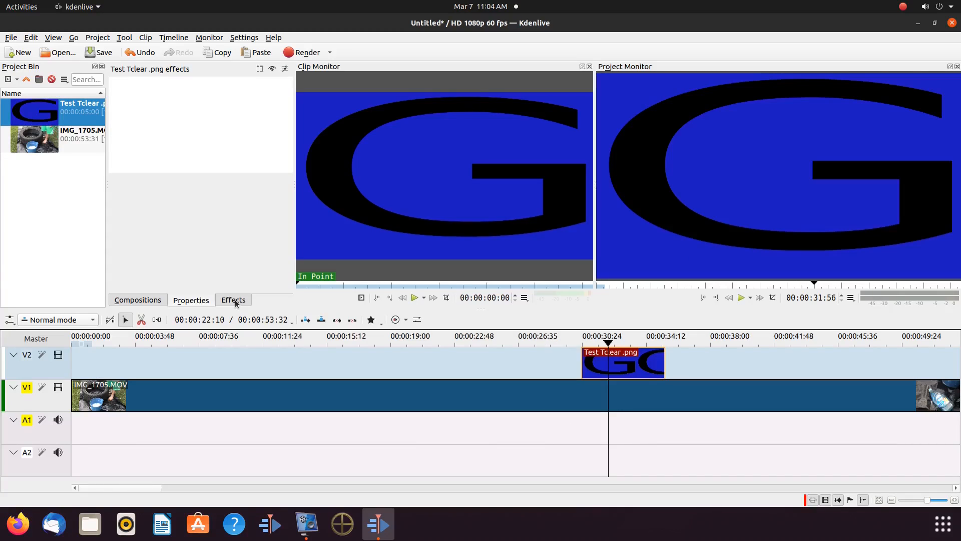
- Find the chroma effects and apply Chroma Key: Basic to the Test Tclear .png clip on track V2
{"action": "left_click", "coordinate": [235, 301]}
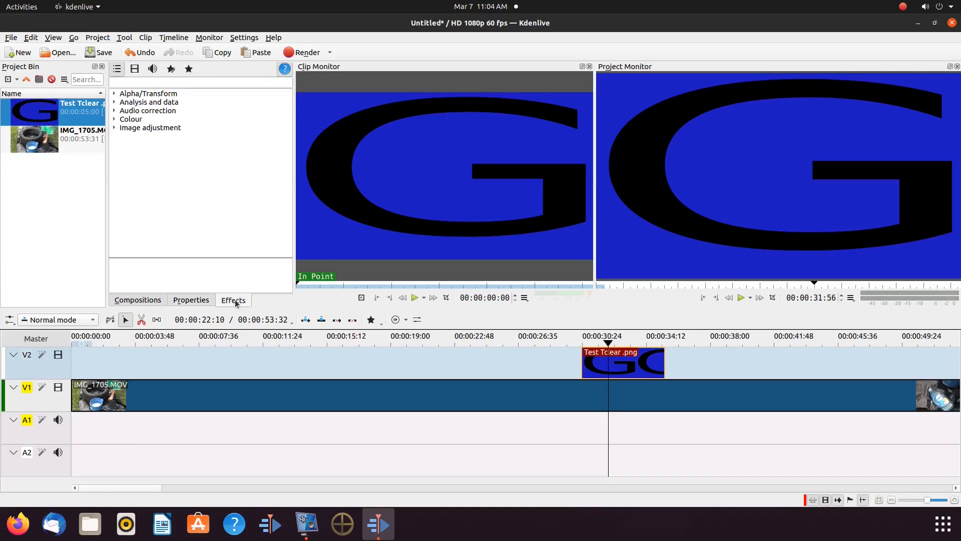
{"action": "left_click", "coordinate": [146, 83]}
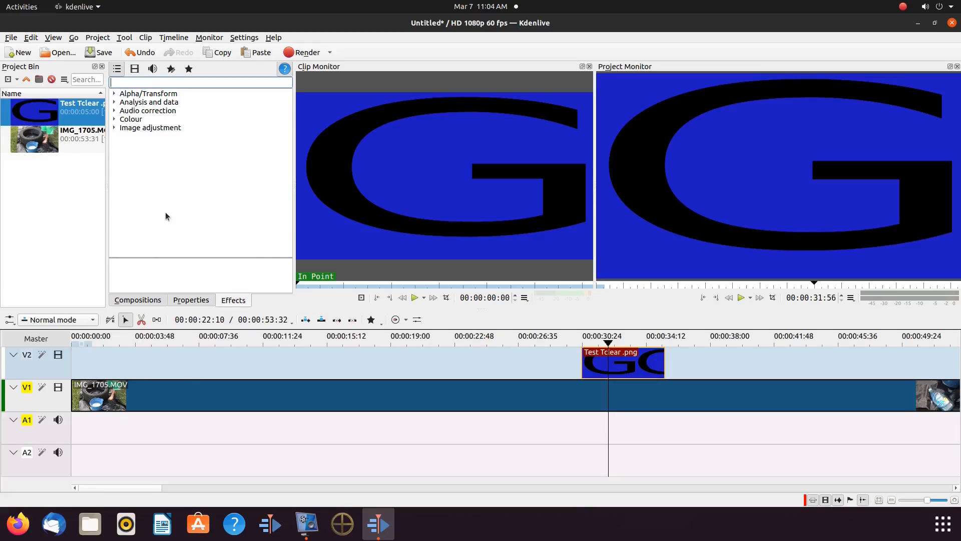
{"action": "type", "text": "chrom"}
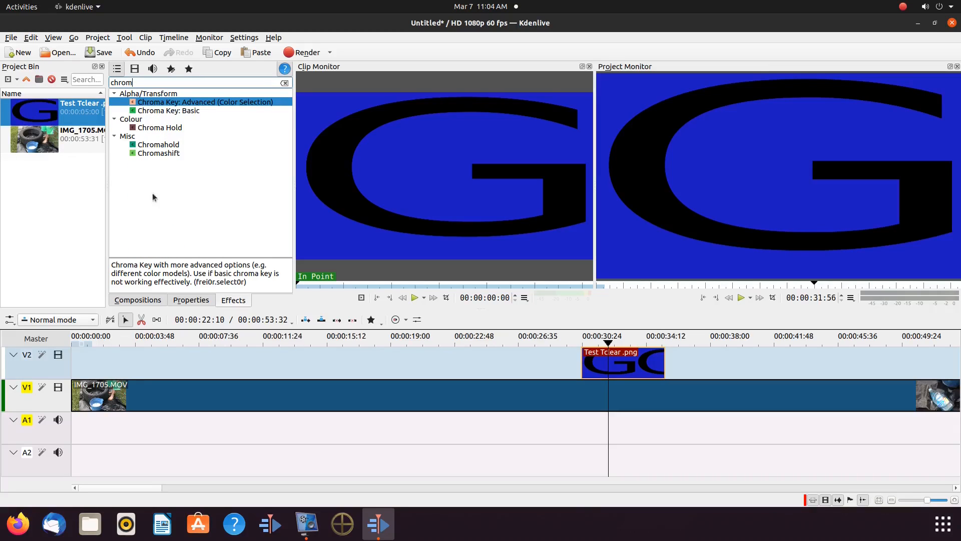
{"action": "left_click_drag", "start_coordinate": [181, 110], "coordinate": [632, 365]}
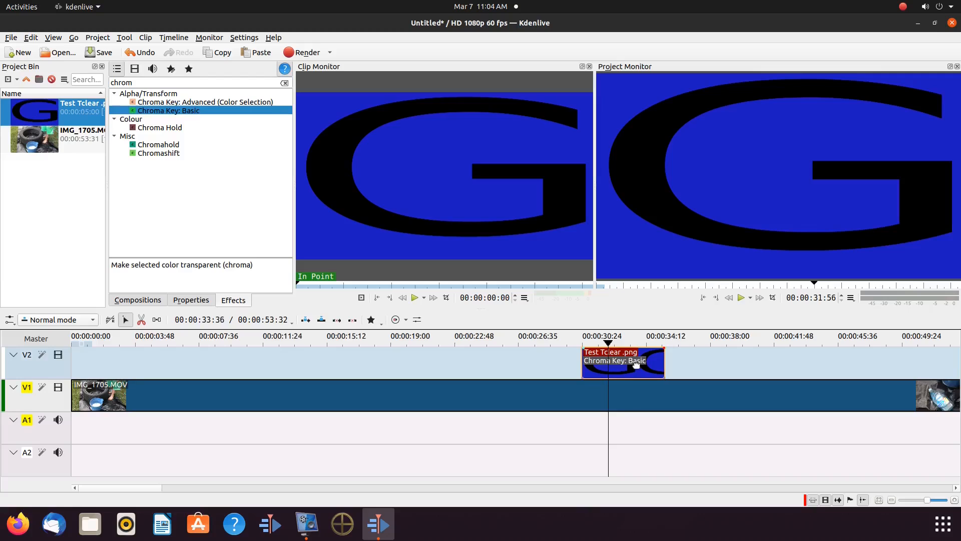
- Set the Chroma Key: Basic colour key to white on the G clip and play back the keyed result briefly
{"action": "left_click", "coordinate": [626, 368]}
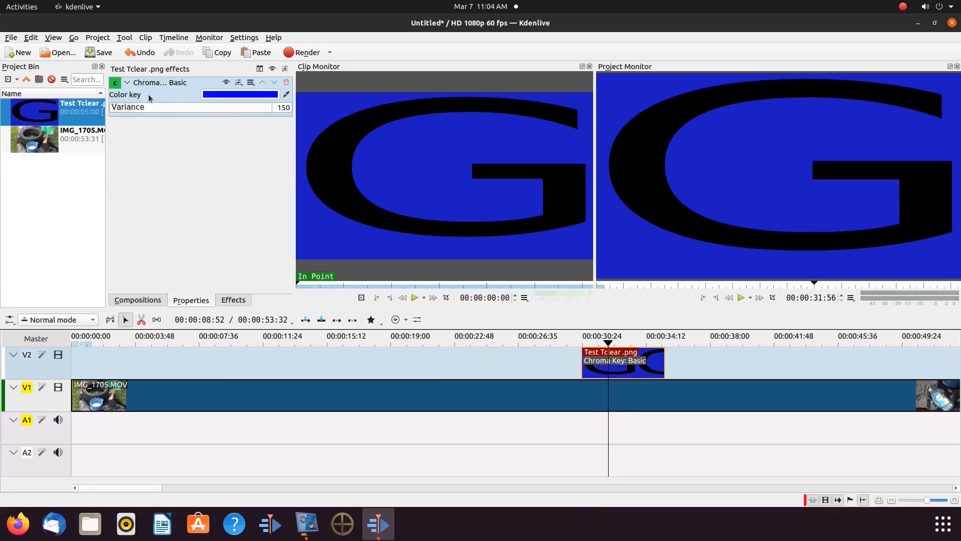
{"action": "left_click", "coordinate": [239, 93]}
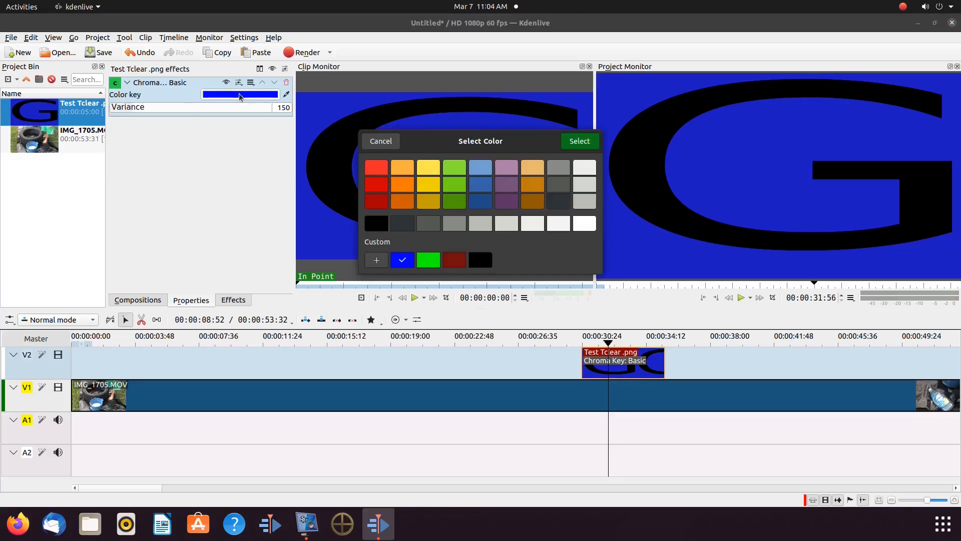
{"action": "left_click", "coordinate": [588, 228]}
{"action": "left_click", "coordinate": [580, 144]}
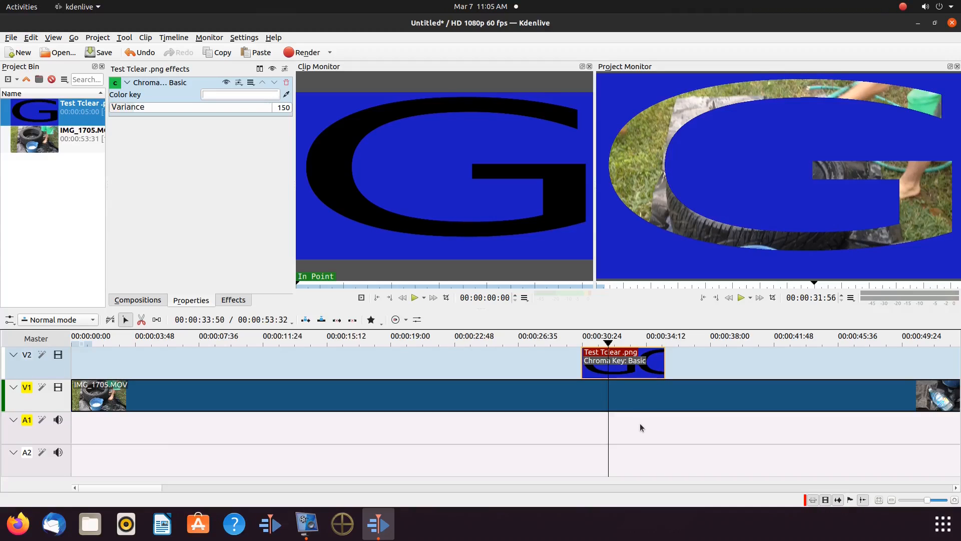
{"action": "left_click", "coordinate": [742, 299]}
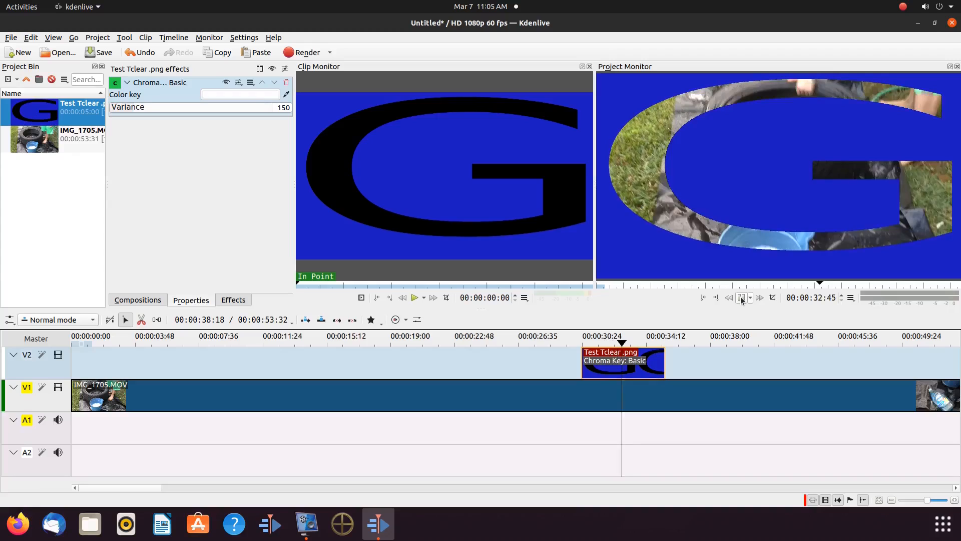
{"action": "left_click", "coordinate": [741, 298]}
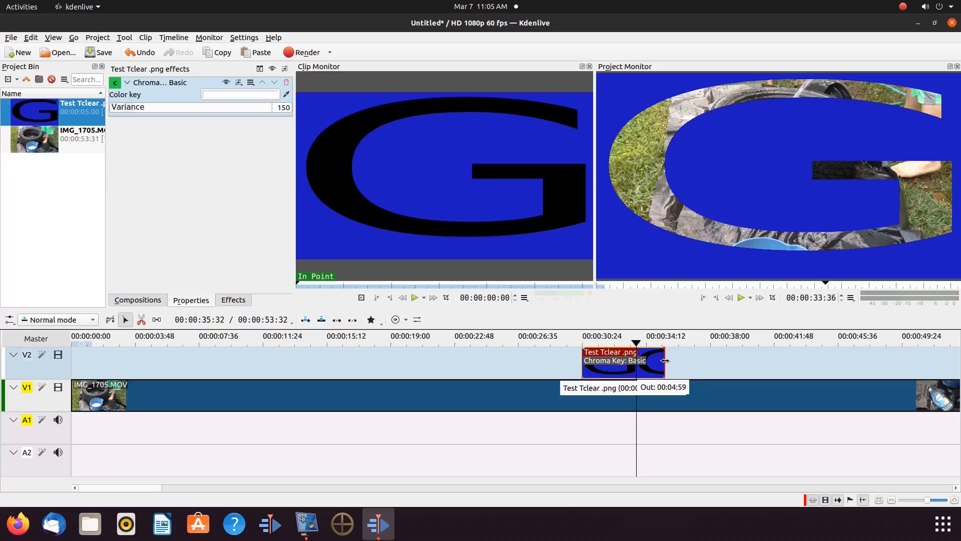
- Extend the end of the G clip on V2 to about 14 seconds' length, and its start to just before 00:00:29:43
{"action": "left_click_drag", "start_coordinate": [664, 360], "coordinate": [811, 362]}
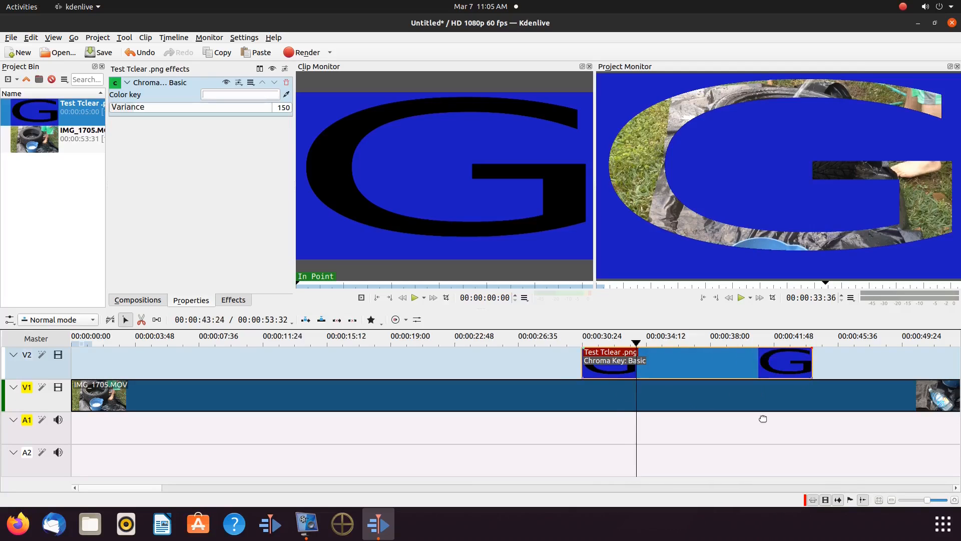
{"action": "left_click", "coordinate": [699, 436]}
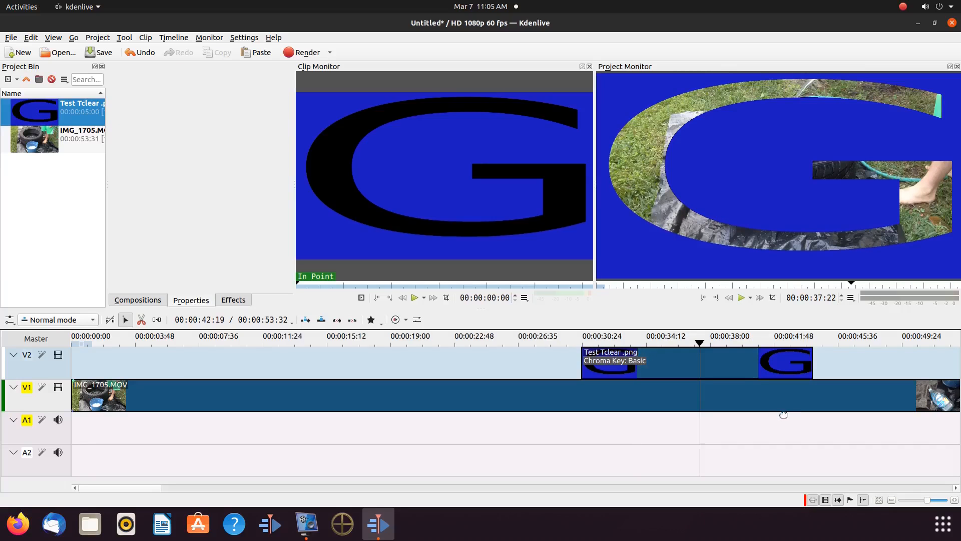
{"action": "left_click", "coordinate": [769, 434]}
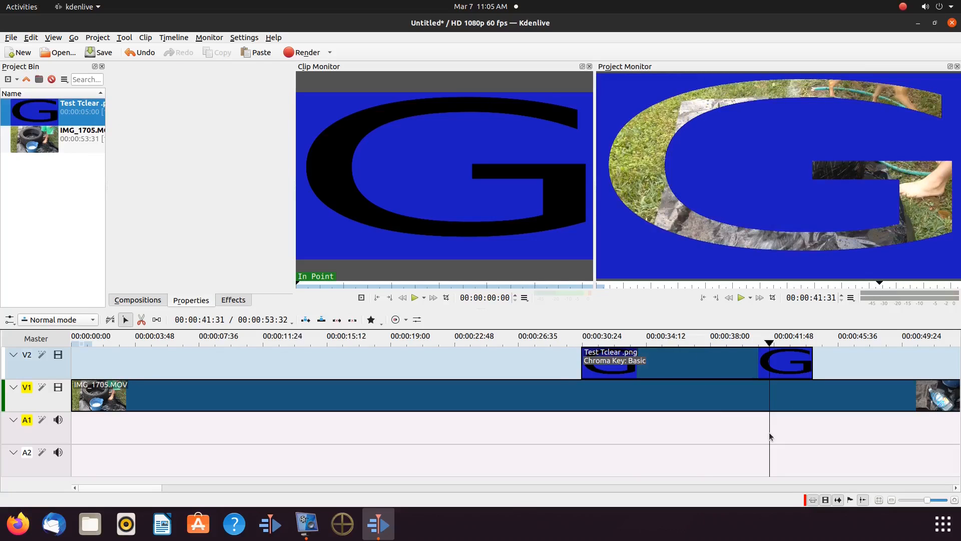
{"action": "left_click", "coordinate": [792, 431]}
{"action": "left_click", "coordinate": [836, 427]}
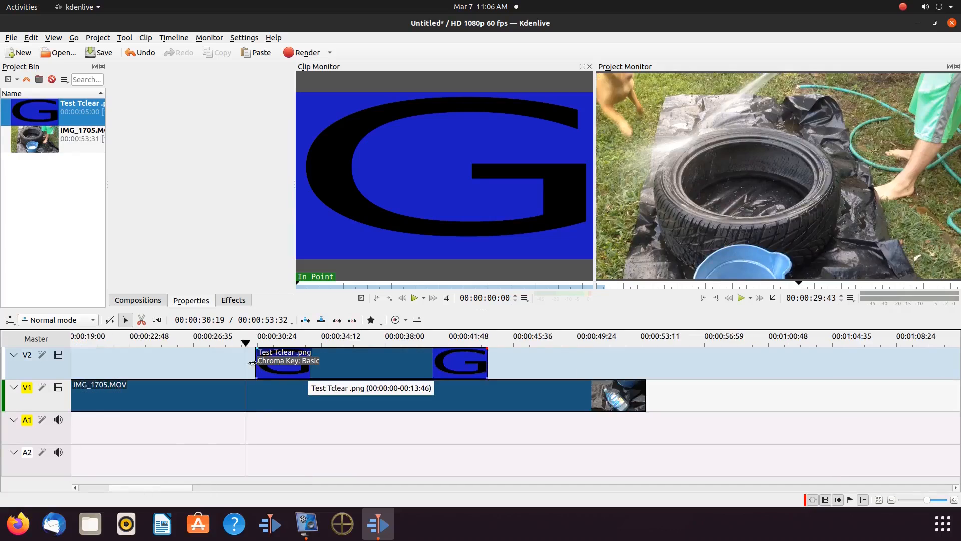
{"action": "left_click_drag", "start_coordinate": [252, 362], "coordinate": [237, 362]}
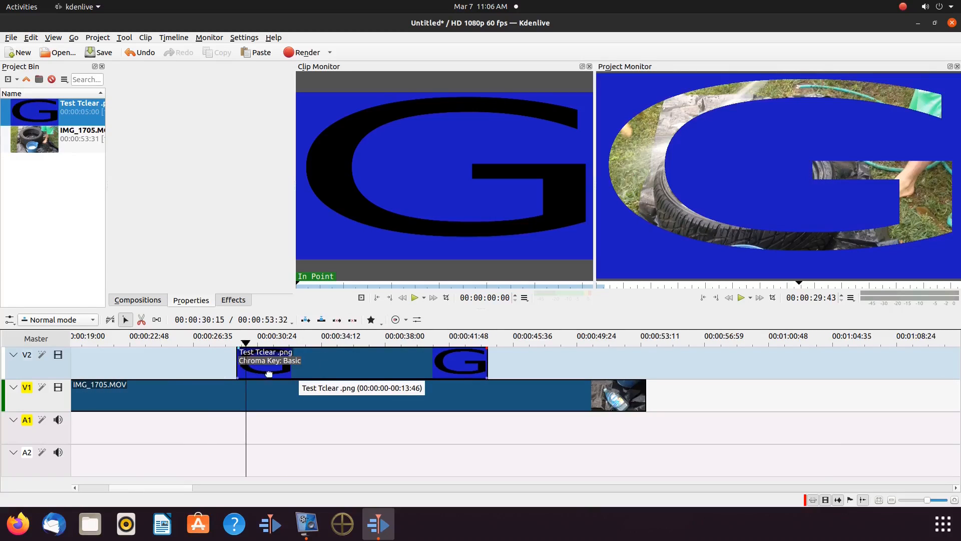